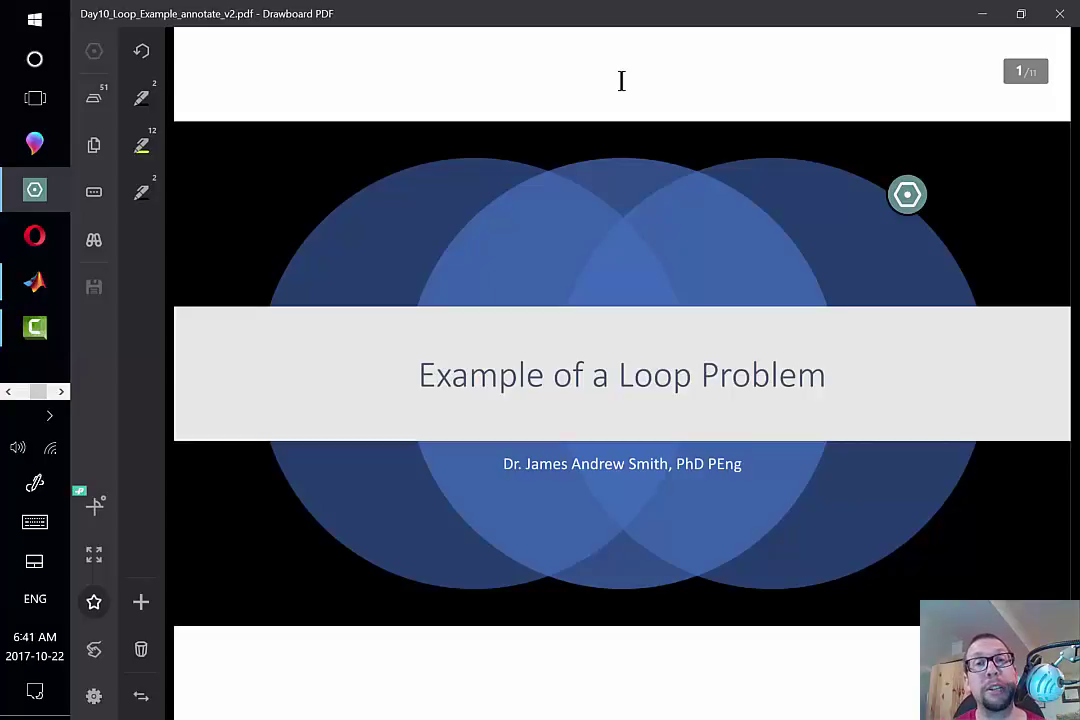
Scroll down from the title slide past the textbook's random-integer loop problem page
scroll(621, 80, down, 5)
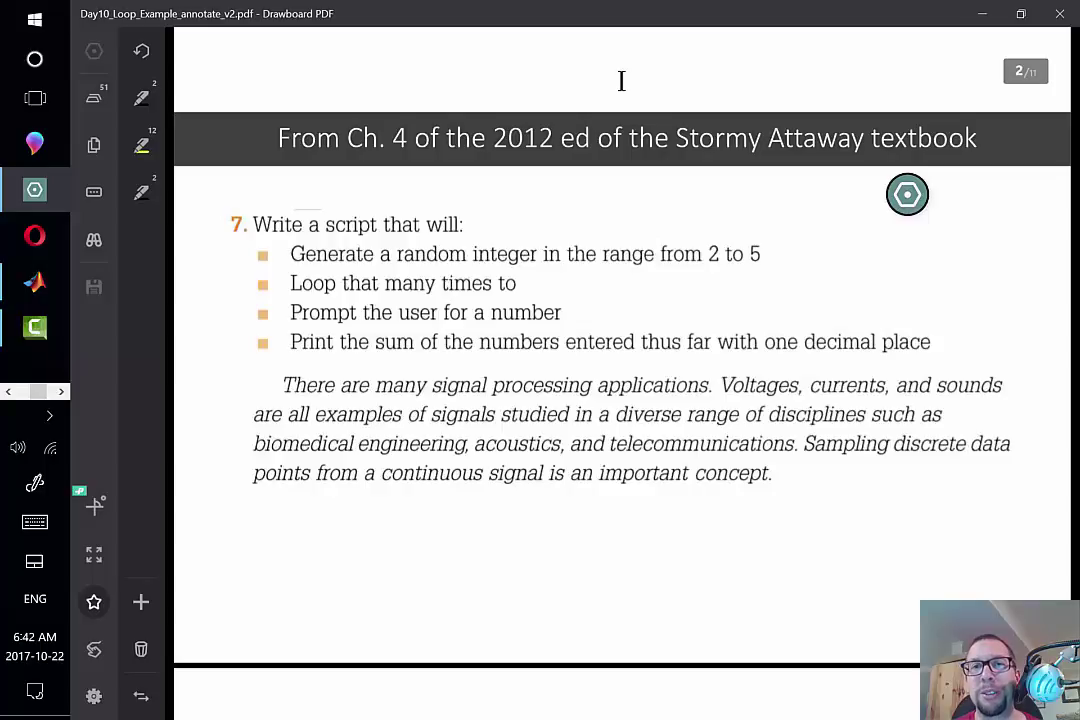
scroll(621, 80, down, 5)
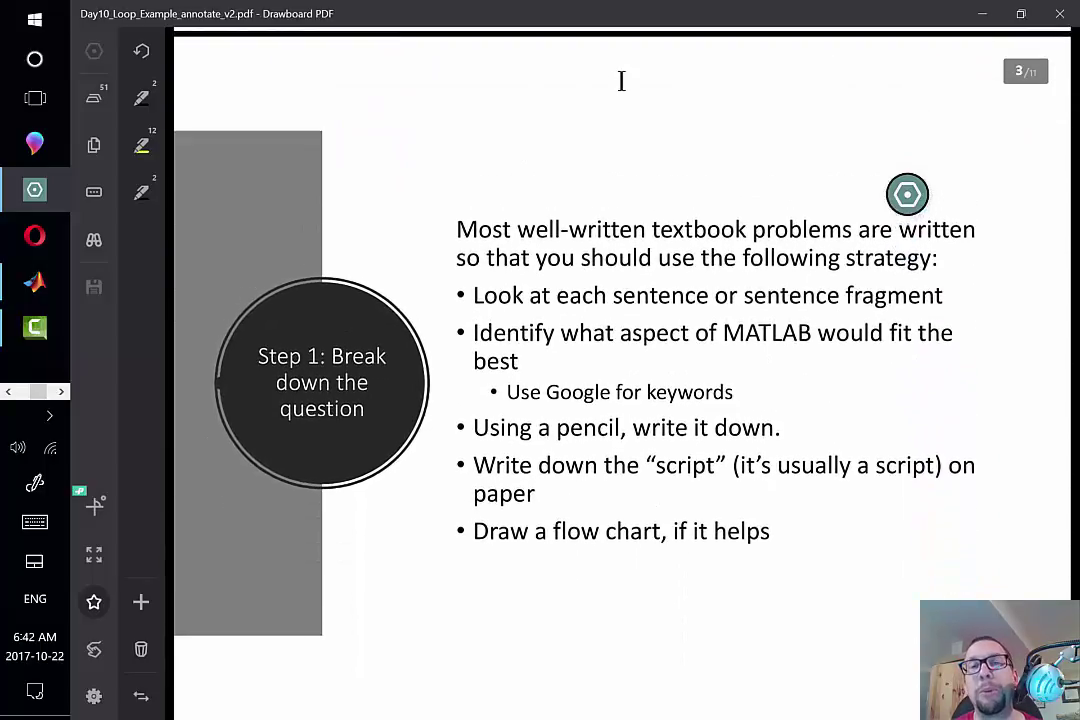
Adjust the scroll so the whole 'Step 1: Break down the question' slide is visible
scroll(621, 80, up, 1)
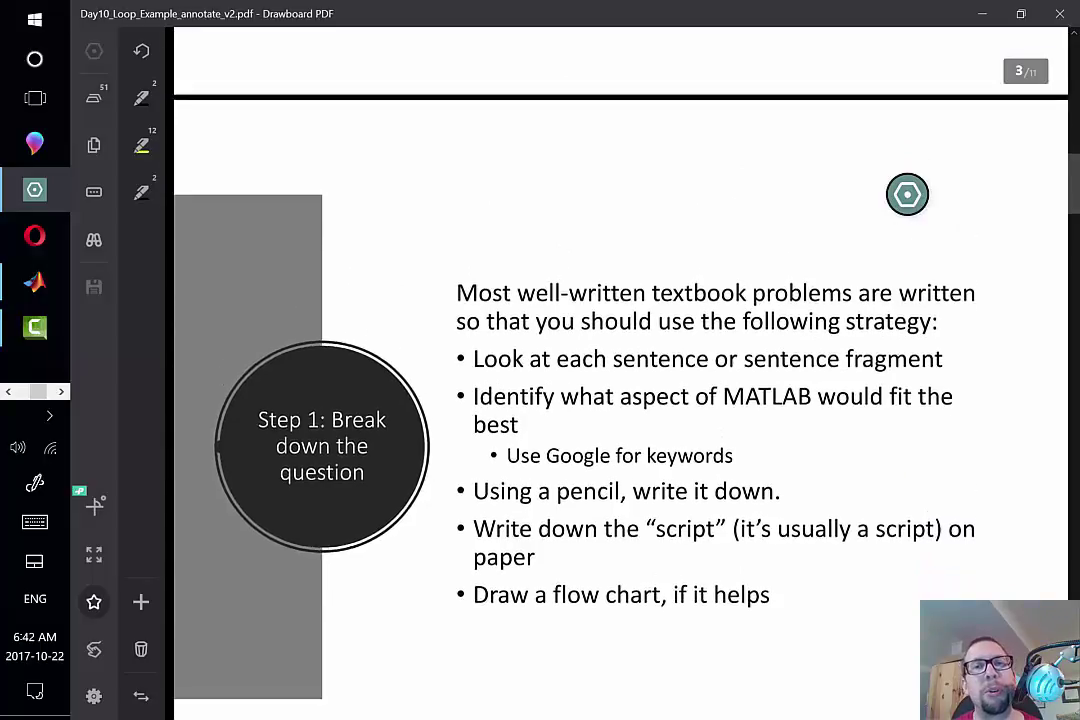
scroll(907, 194, down, 1)
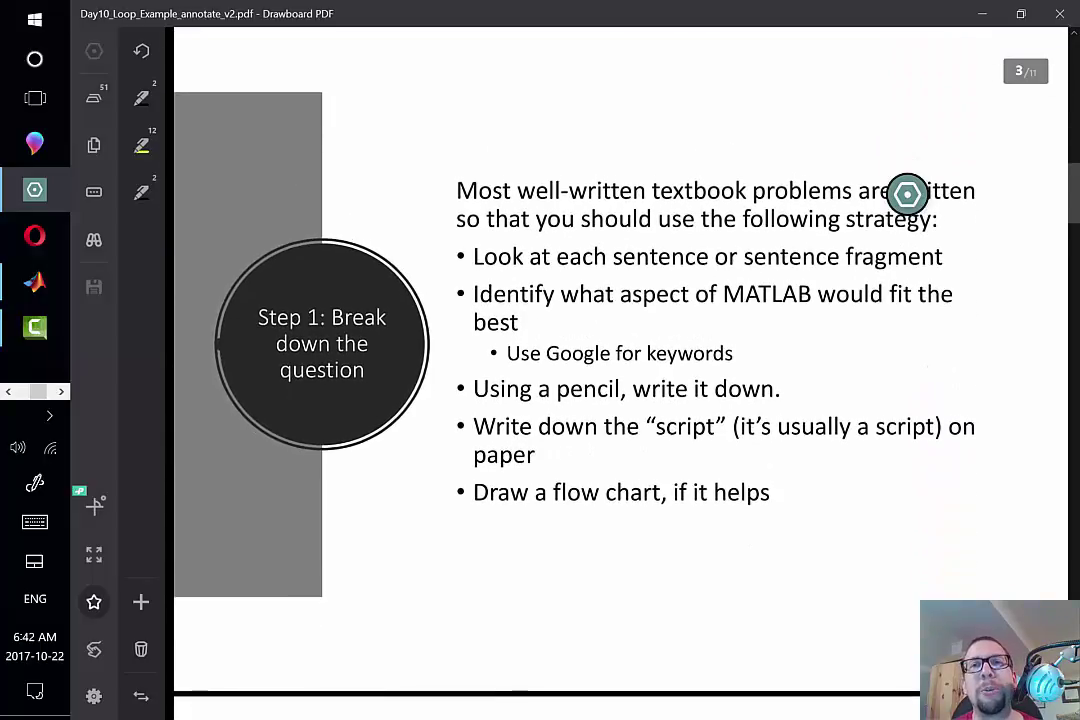
scroll(907, 194, up, 1)
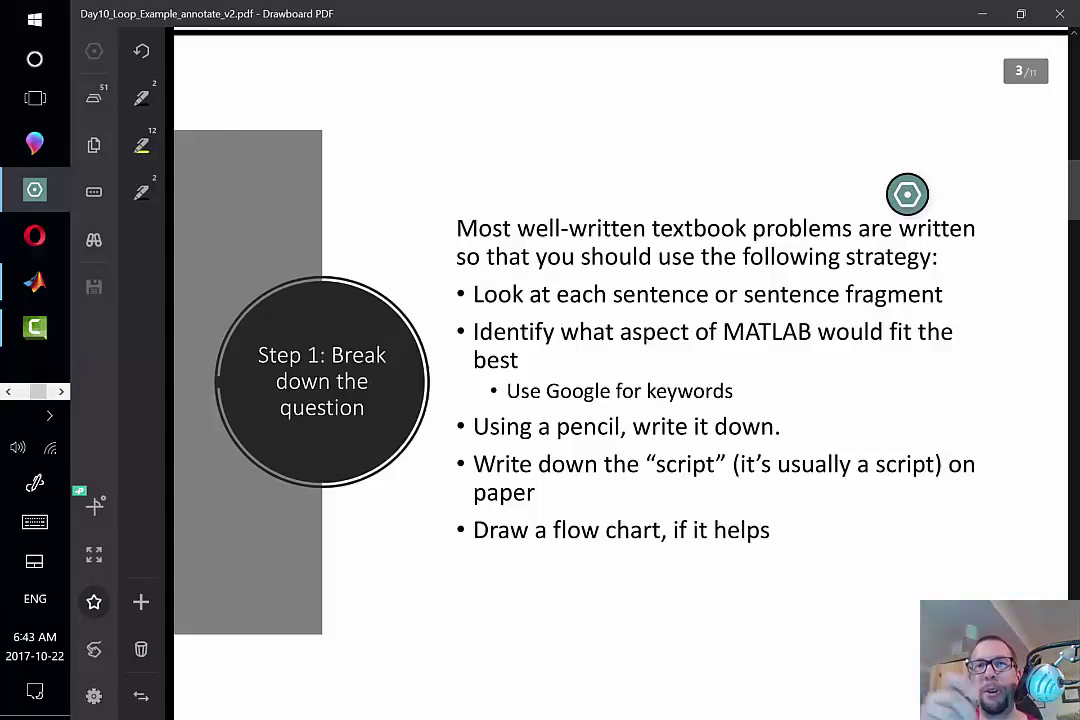
Pen-sketch a loop rectangle with an inner square labelled 5x below 'Draw a flow chart'
drag(557, 575, 597, 574)
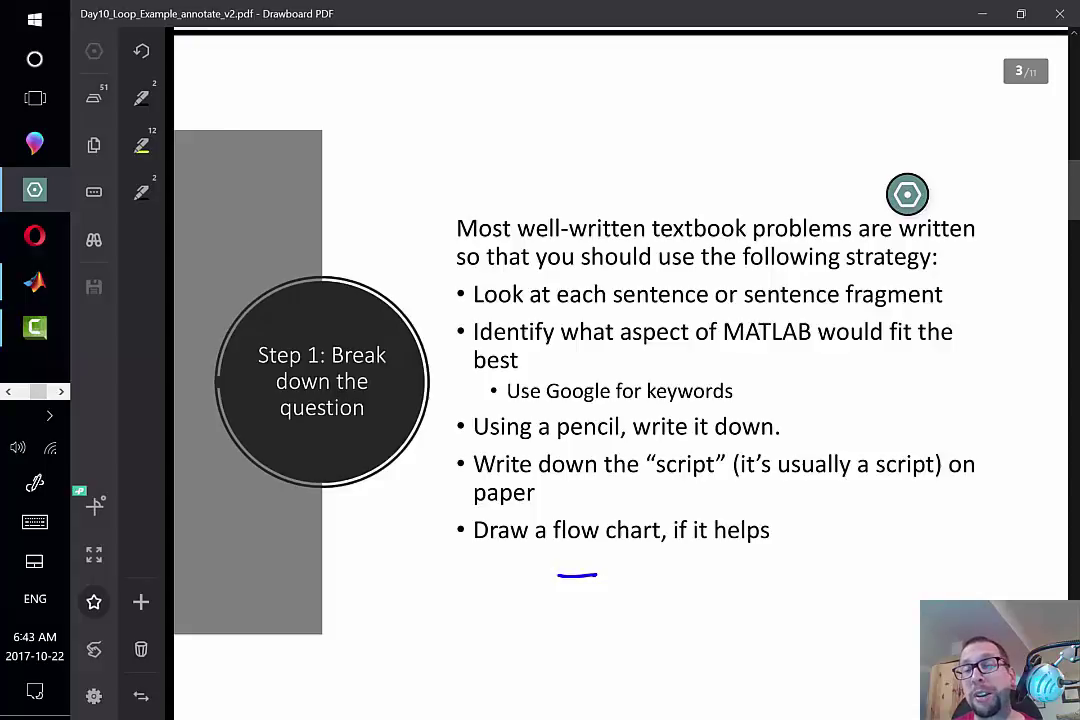
drag(595, 576, 596, 618)
mouse_move(556, 576)
mouse_down()
mouse_move(554, 618)
mouse_move(597, 619)
mouse_move(577, 656)
mouse_move(494, 657)
mouse_move(487, 562)
mouse_move(575, 562)
mouse_move(576, 575)
mouse_move(583, 566)
mouse_up()
mouse_move(447, 584)
mouse_down()
mouse_move(442, 604)
mouse_move(461, 583)
mouse_move(477, 601)
mouse_up()
click(466, 590)
drag(477, 587, 466, 602)
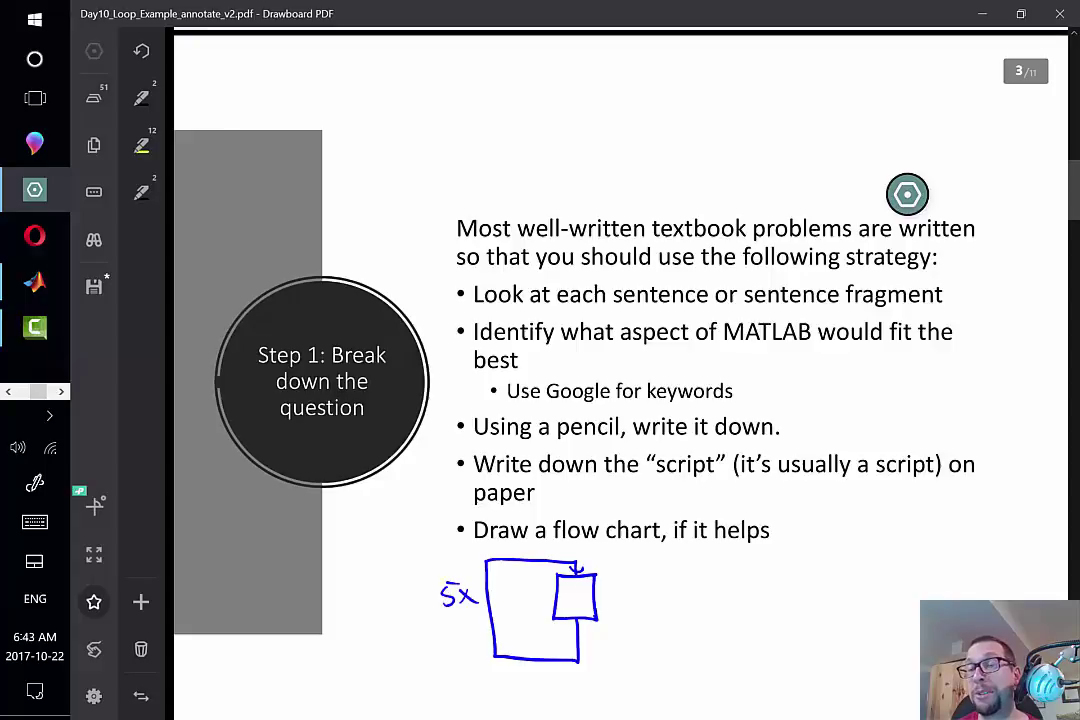
Draw a question-mark decision diamond with YES and NO arrow branches
mouse_move(694, 569)
mouse_down()
mouse_move(678, 611)
mouse_move(704, 622)
mouse_move(696, 567)
mouse_move(742, 592)
mouse_move(707, 622)
mouse_move(699, 576)
mouse_move(705, 604)
mouse_move(760, 581)
mouse_up()
mouse_move(772, 569)
mouse_down()
mouse_move(781, 581)
mouse_move(781, 567)
mouse_move(779, 588)
mouse_up()
mouse_move(706, 623)
mouse_down()
mouse_move(706, 648)
mouse_move(673, 642)
mouse_move(684, 628)
mouse_up()
drag(690, 631, 712, 636)
drag(782, 584, 784, 594)
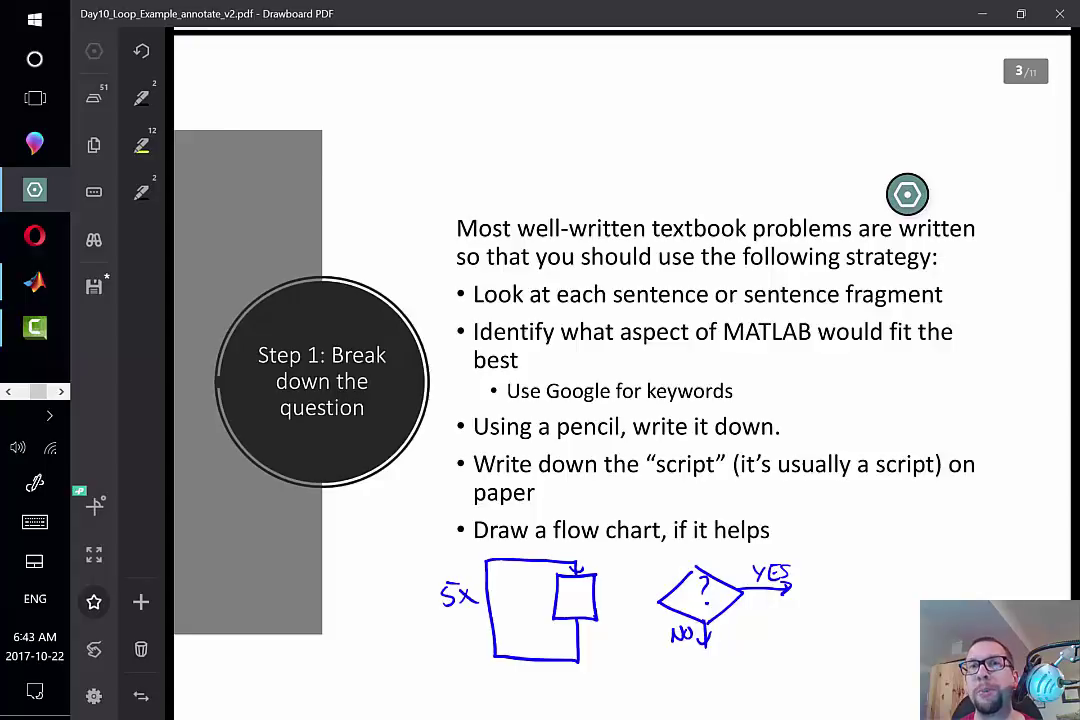
scroll(907, 194, down, 10)
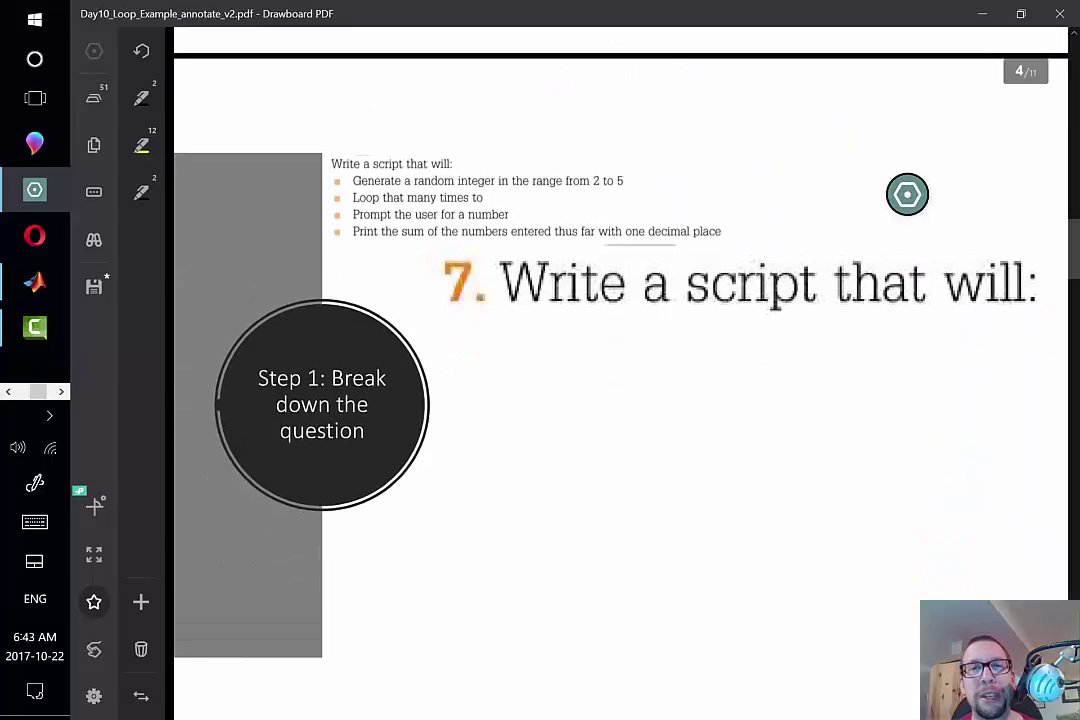
Underline 'script' with an arrow down to a handwritten, underlined 'editor', then go to page 5
drag(678, 315, 820, 318)
drag(733, 298, 716, 352)
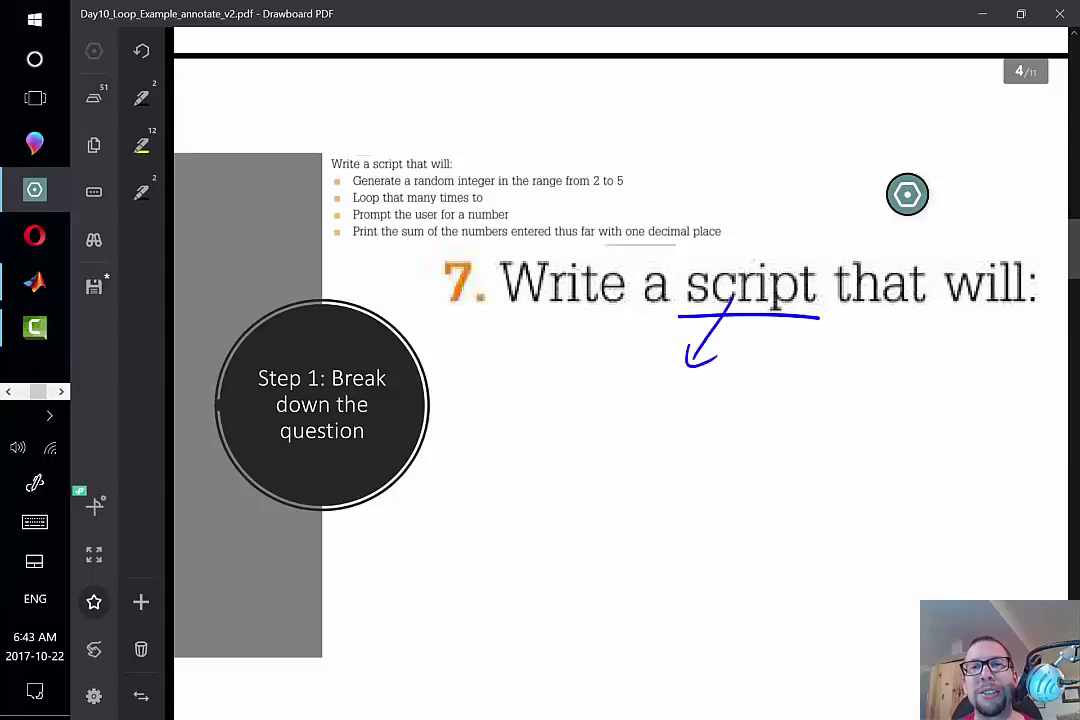
mouse_move(564, 415)
mouse_down()
mouse_move(606, 408)
mouse_move(637, 425)
mouse_up()
click(617, 396)
drag(624, 405, 656, 410)
drag(666, 422, 683, 402)
drag(563, 450, 689, 438)
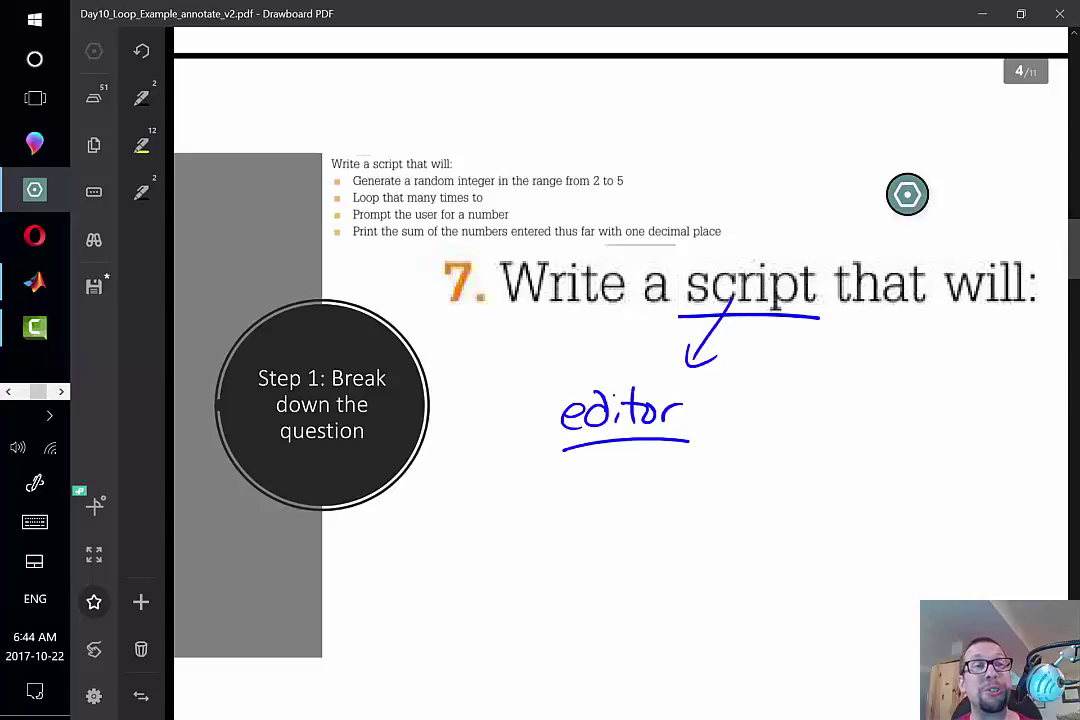
key(Page_Down)
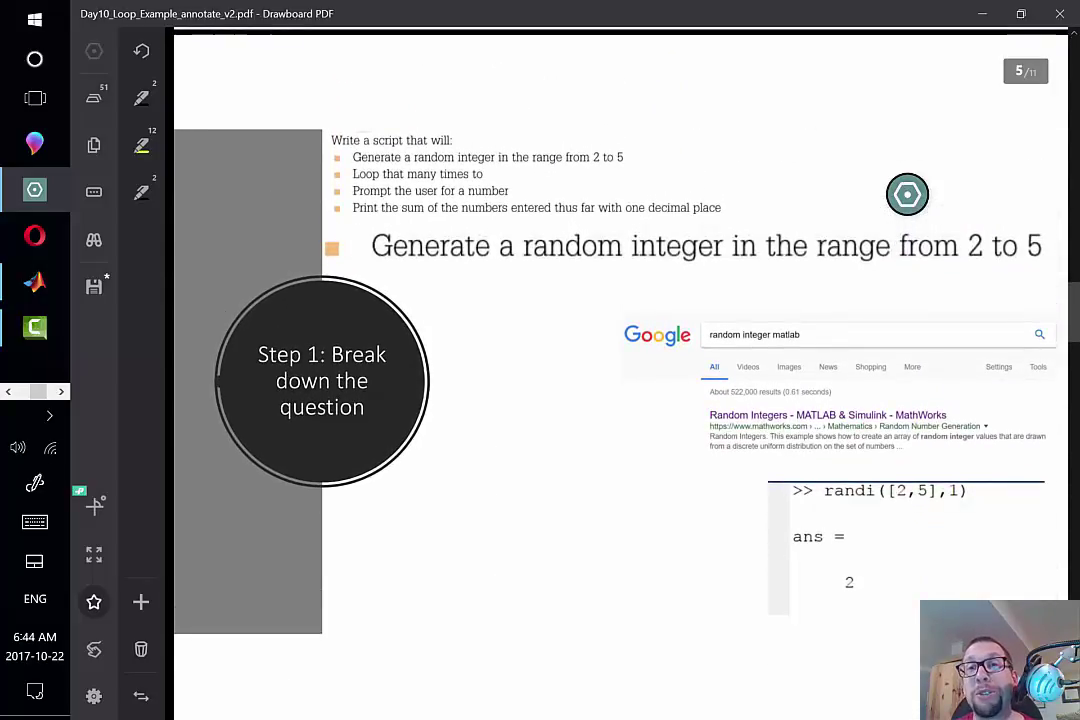
Underline 'random integer' and 'from 2 to 5', circle the Google logo, and switch to Edge
drag(526, 262, 669, 266)
drag(890, 263, 1020, 270)
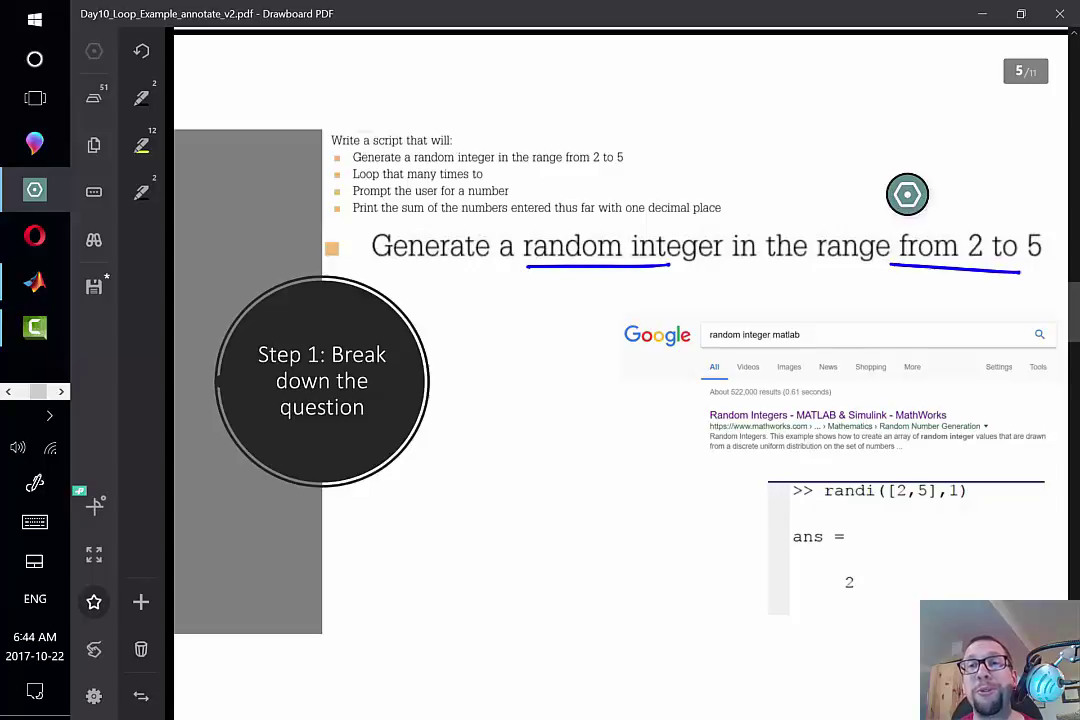
mouse_move(672, 290)
mouse_down()
mouse_move(732, 318)
mouse_move(836, 330)
mouse_move(695, 325)
mouse_up()
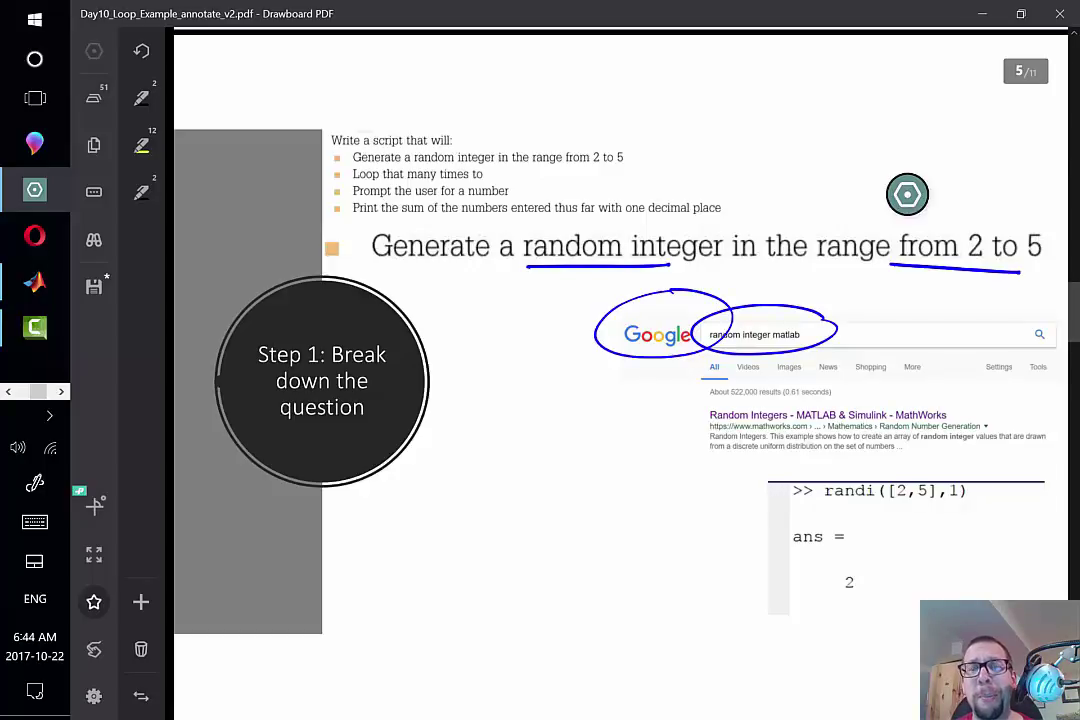
key(alt+Tab)
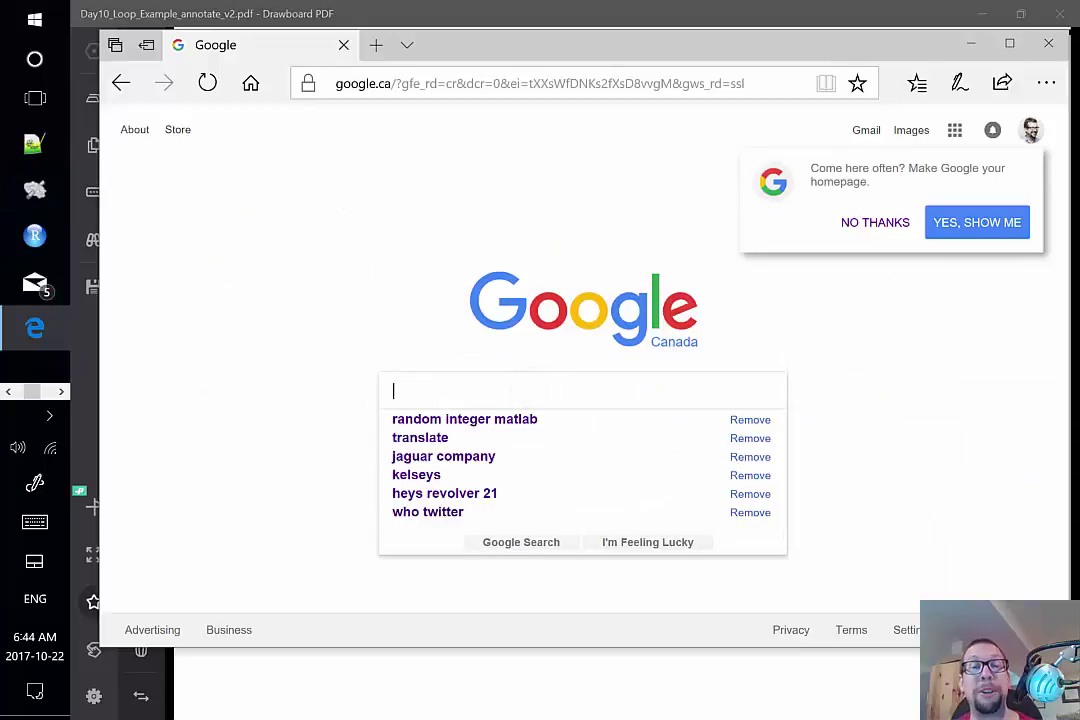
Search Google for 'random integer matlab' and land on the MathWorks Random Integers page
click(875, 222)
click(582, 390)
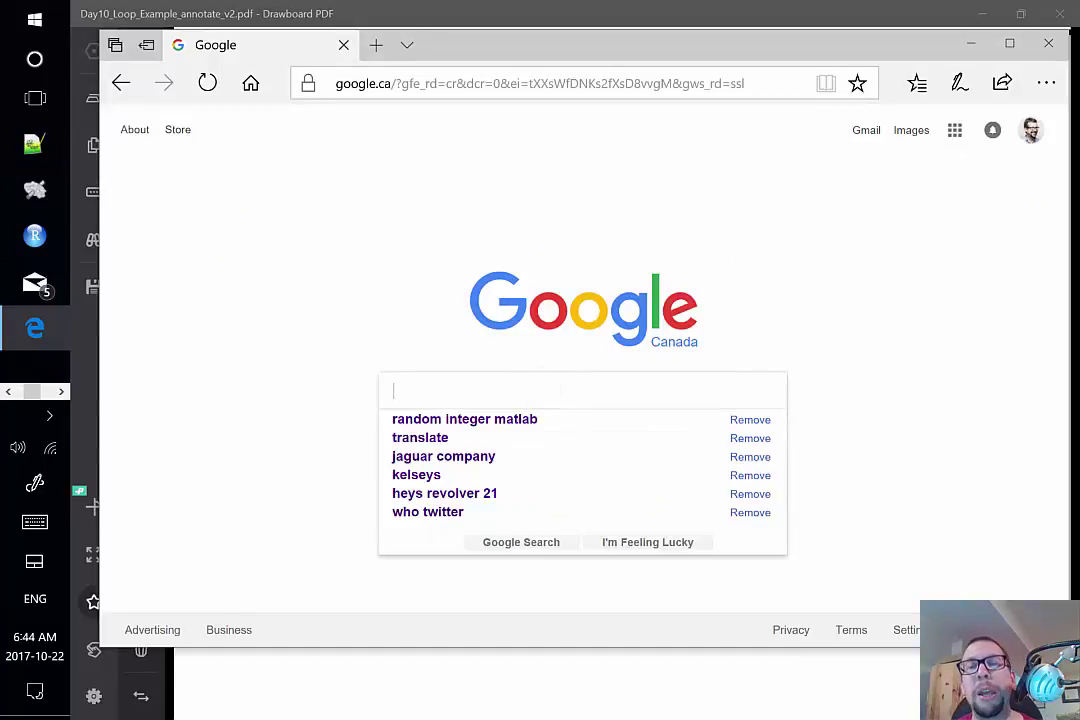
text(random)
key(BackSpace)
text(om )
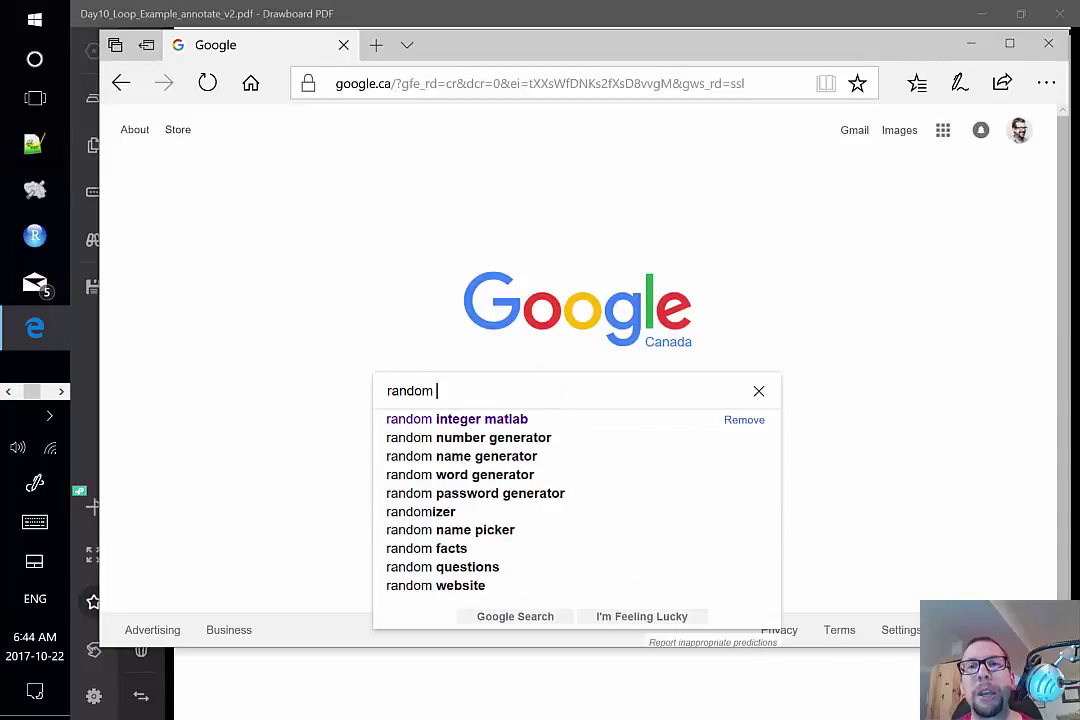
text(integer matlab)
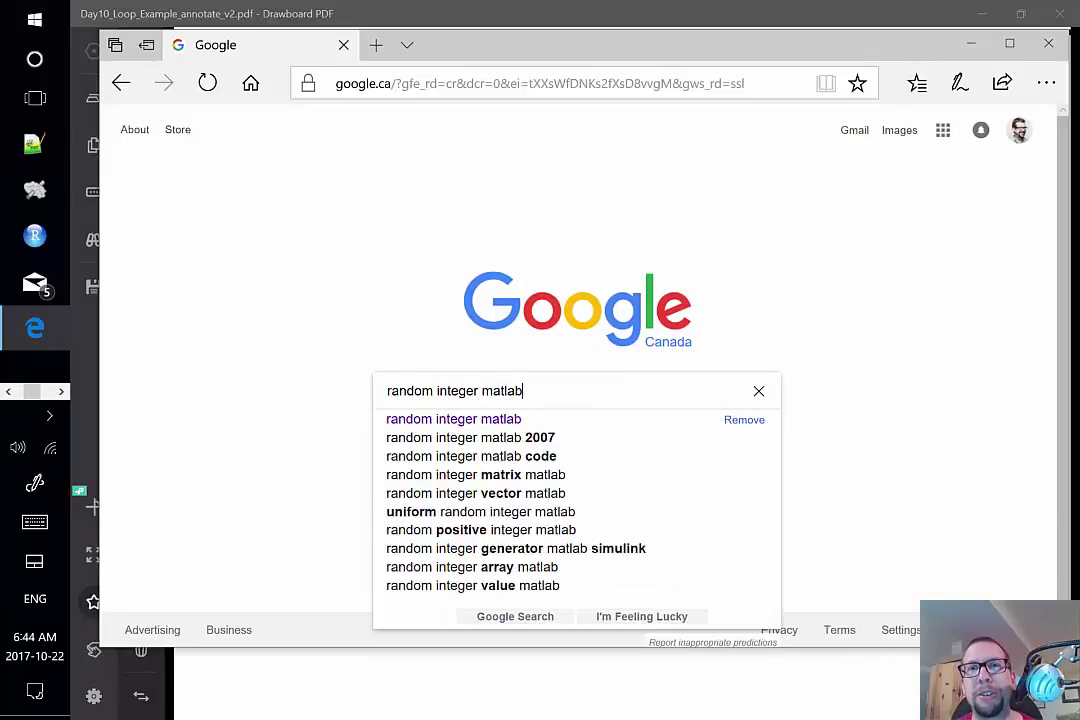
key(Return)
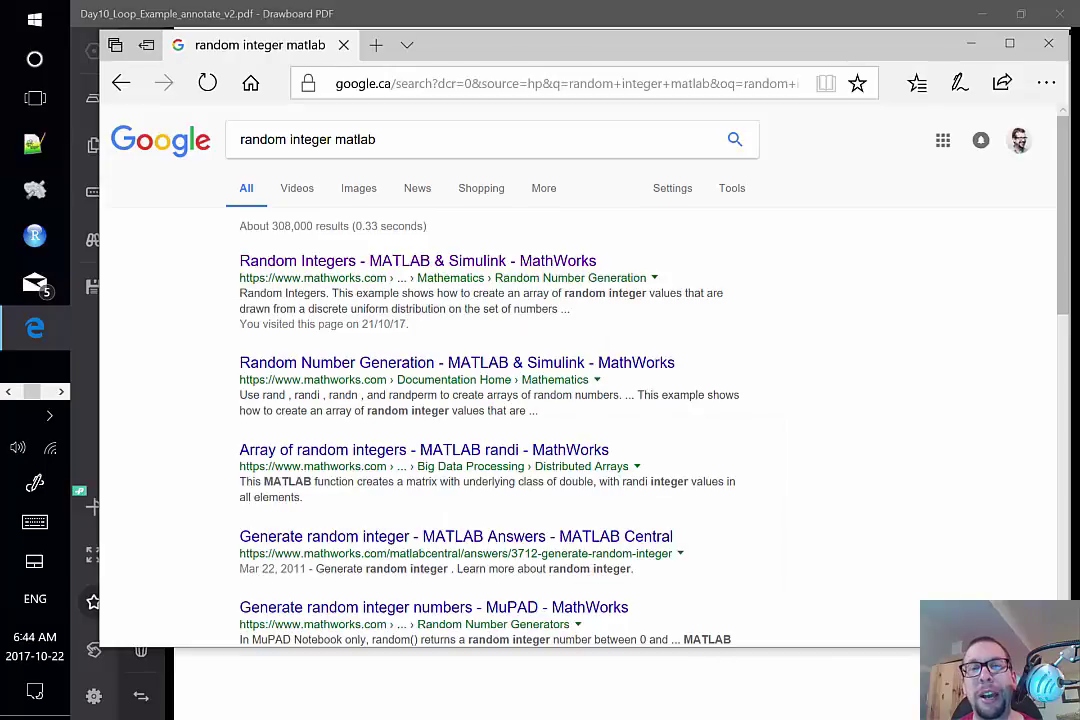
key(alt+Left)
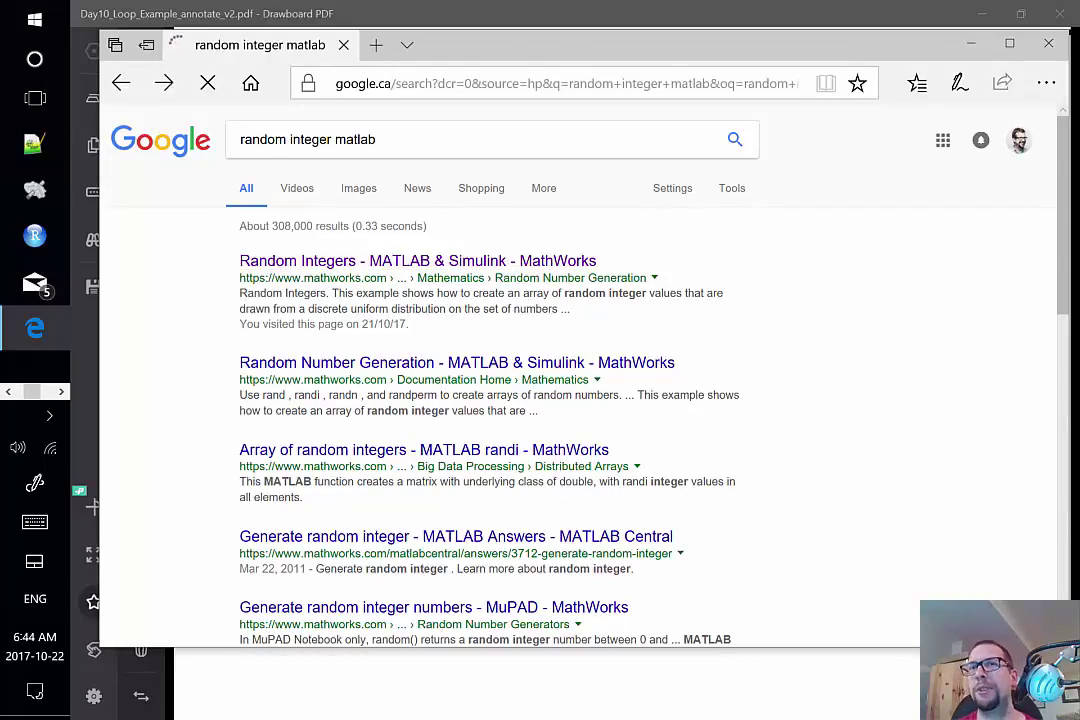
key(alt+Right)
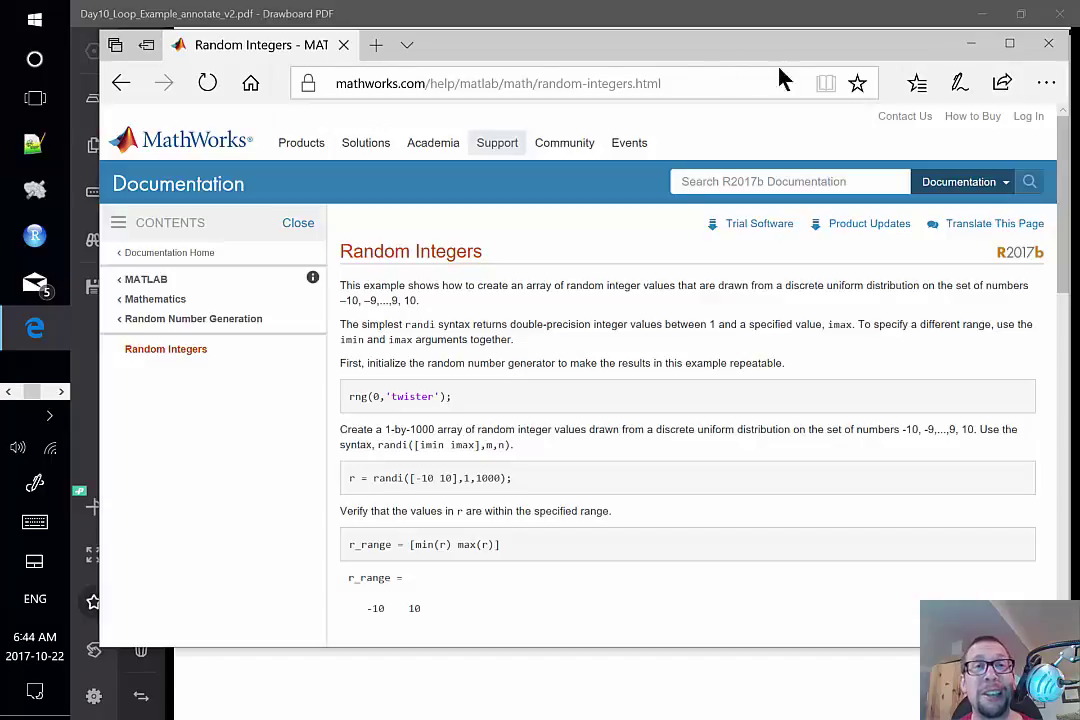
Select the r = randi([-10 10],1,1000); example line and switch to MATLAB
triple_click(398, 480)
key(ctrl+c)
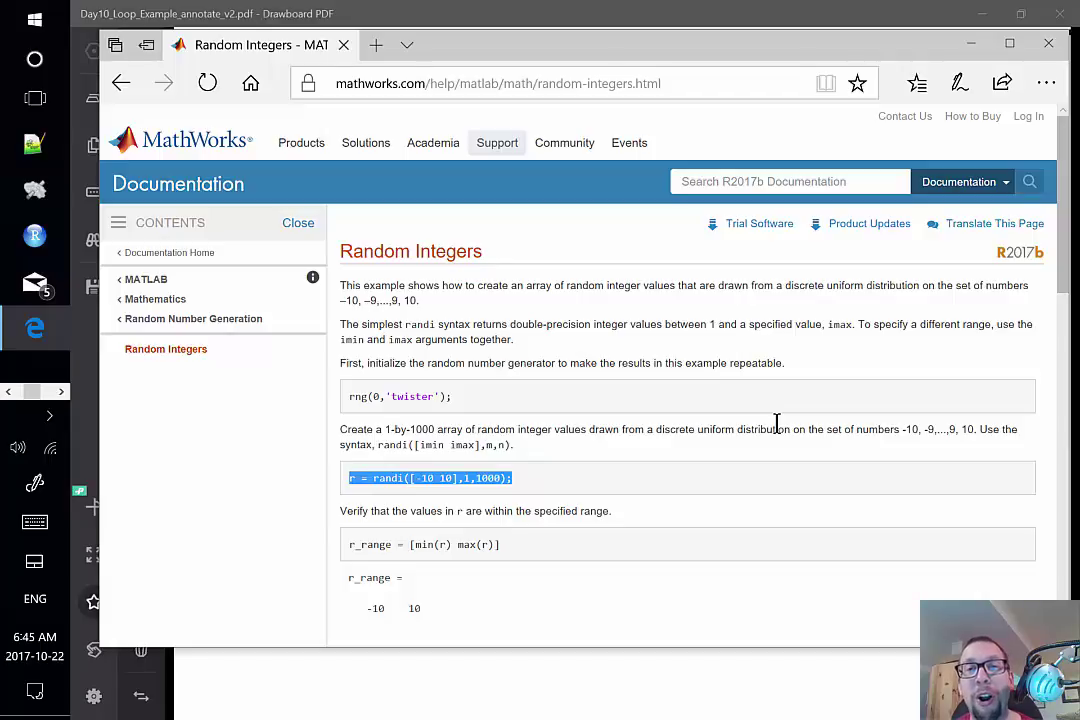
key(alt+Tab)
key(alt+Tab)
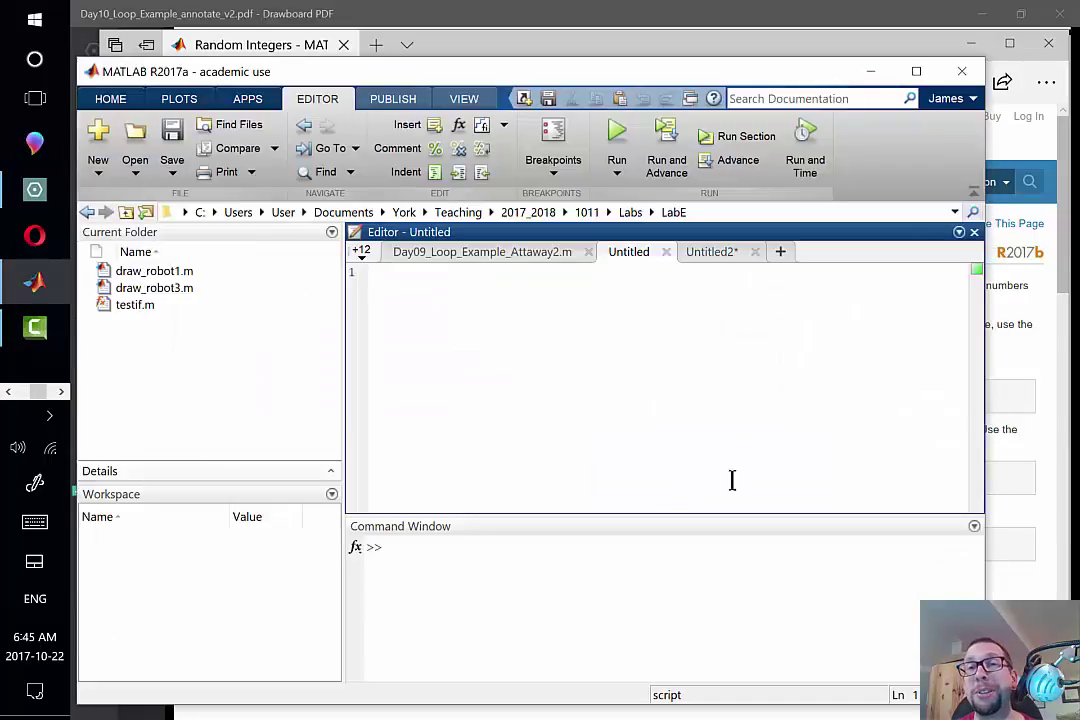
Paste and run r = randi([-10 10],1,1000), then rerun it without the semicolon to print values
click(683, 586)
key(ctrl+v)
key(Return)
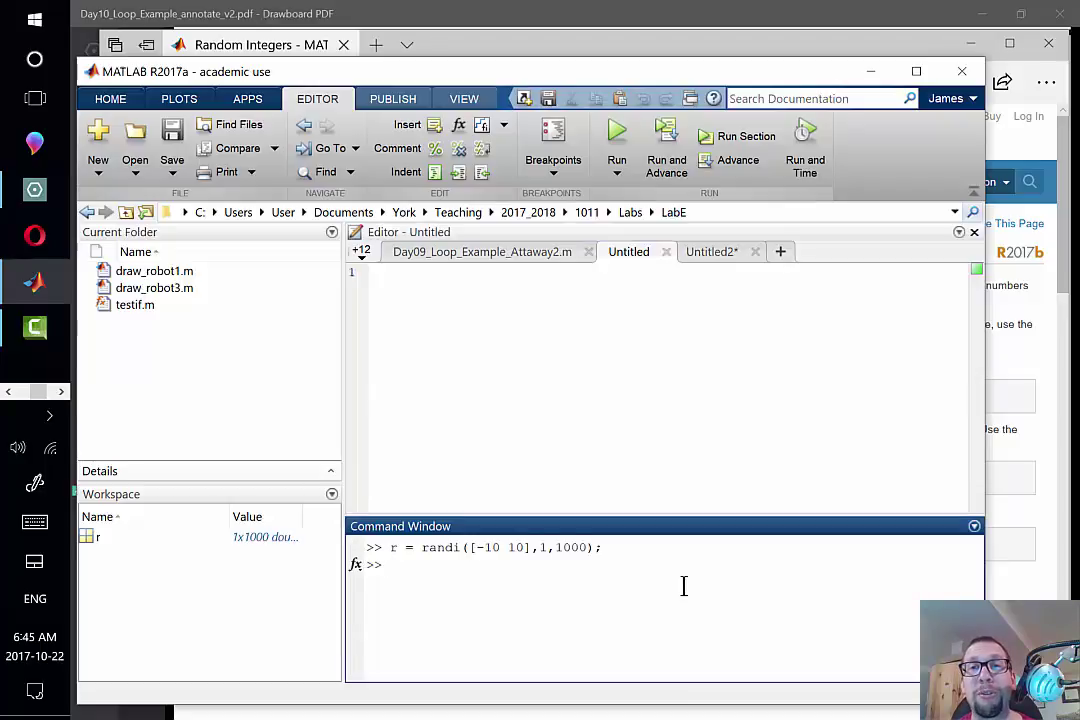
key(Up)
key(BackSpace)
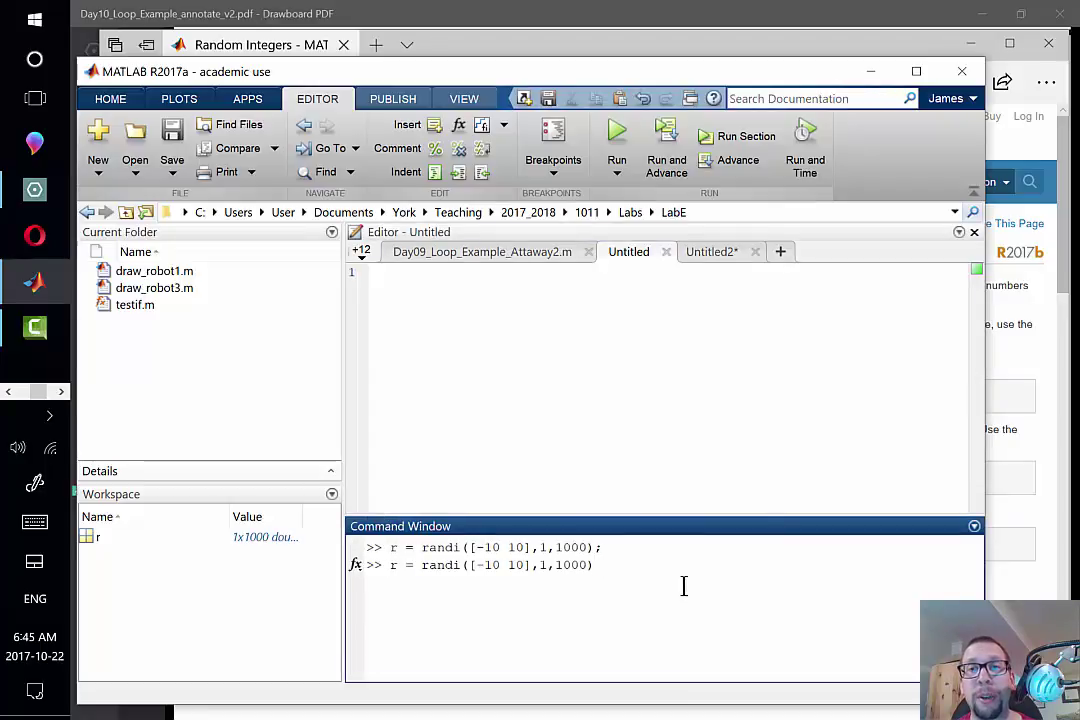
key(Return)
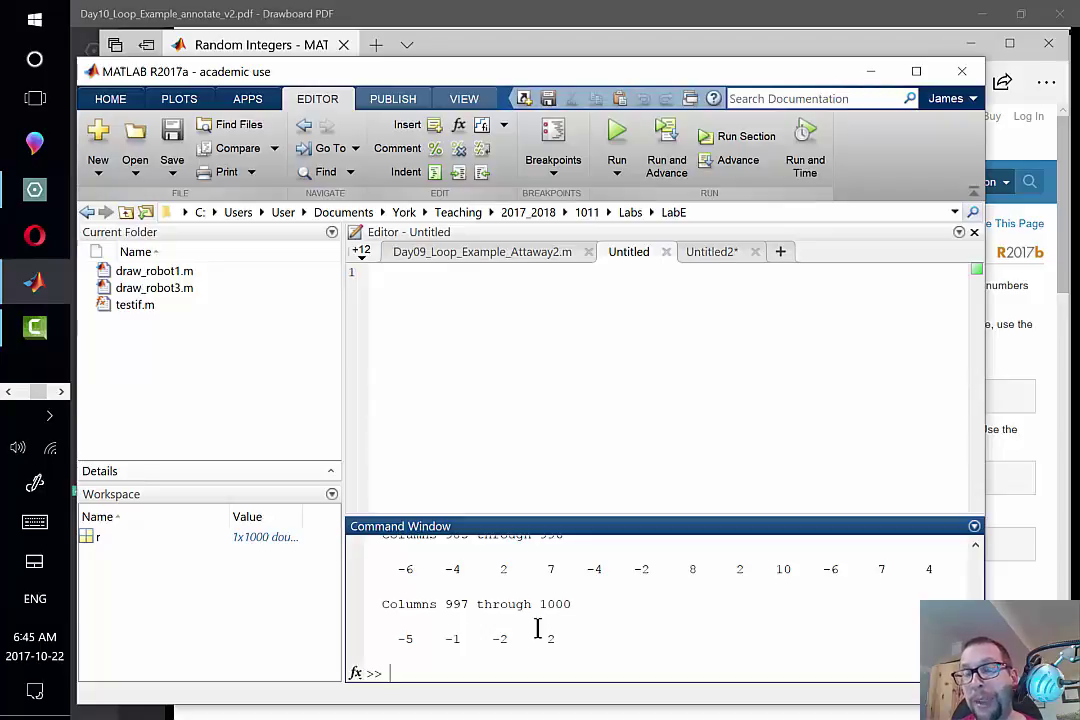
Change the count to 5 and run randi([-10 10],1,5), getting 6 -8 7 7 -3
key(Up)
key(Right)
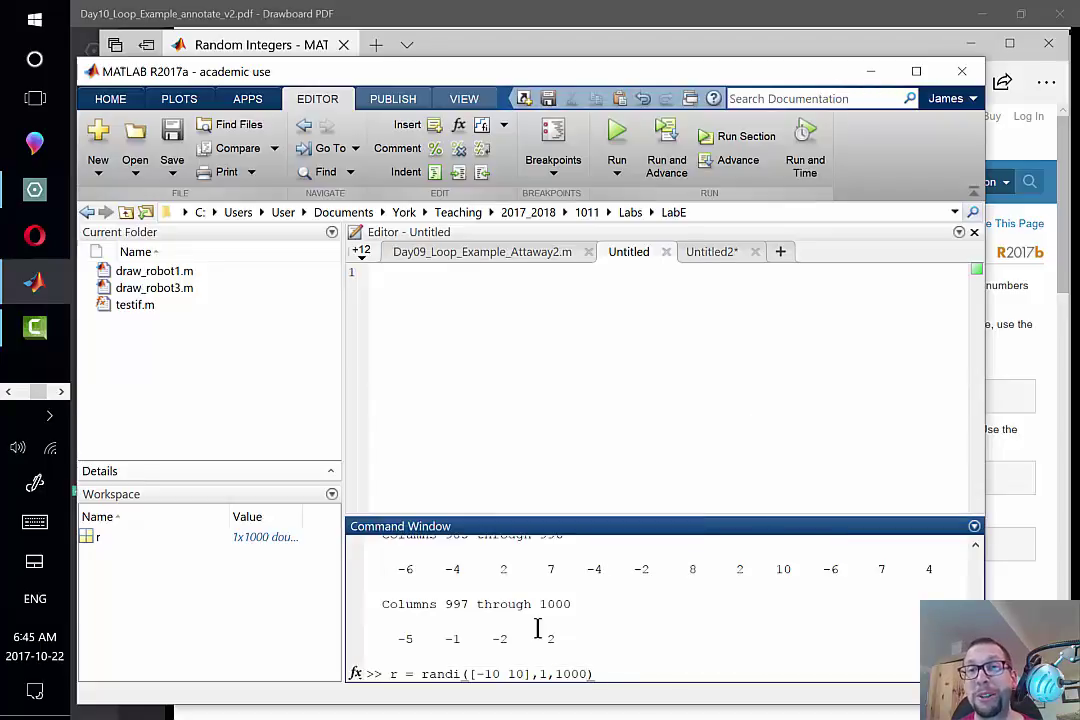
key(Left)
key(BackSpace)
key(BackSpace)
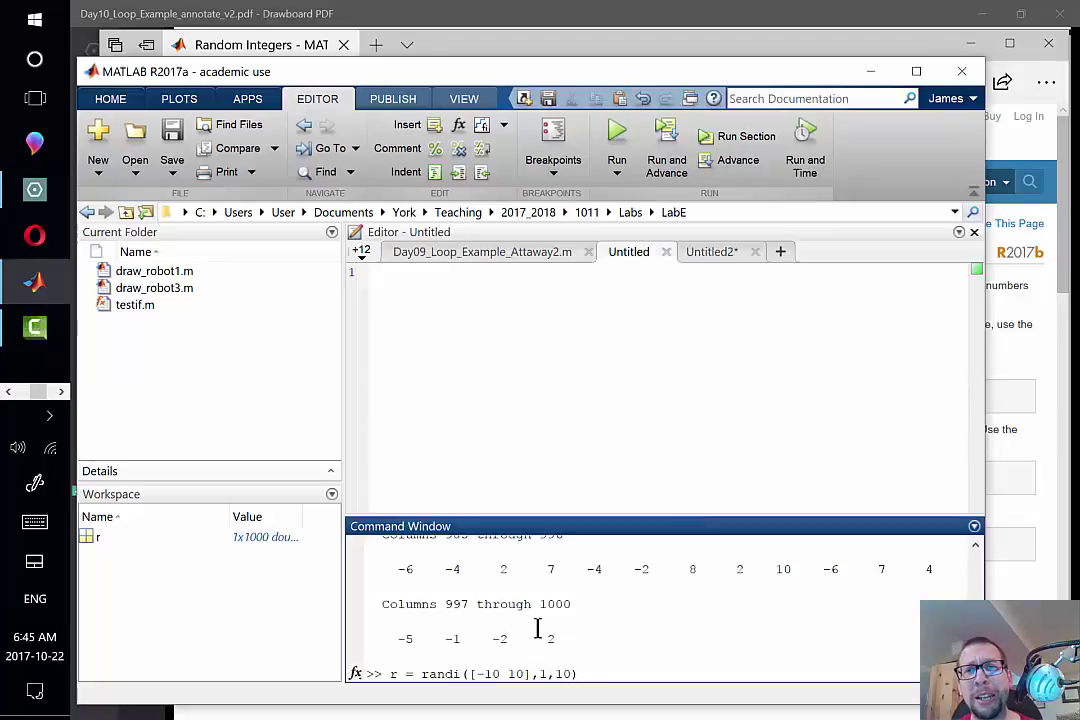
key(BackSpace)
key(BackSpace)
text(5)
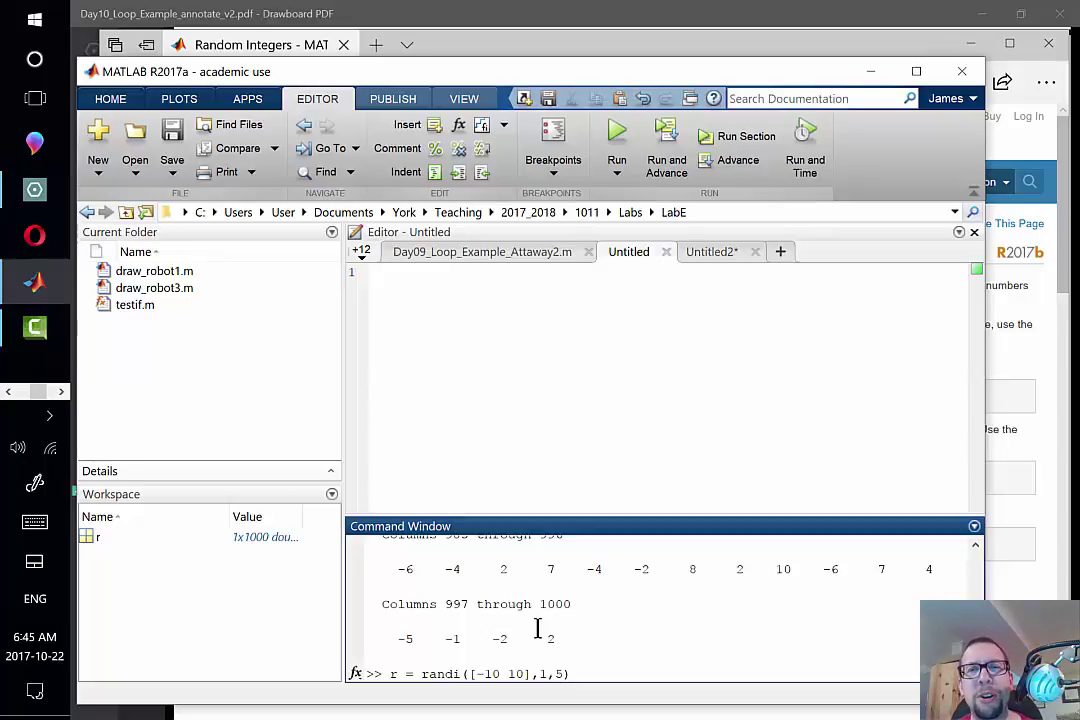
key(Return)
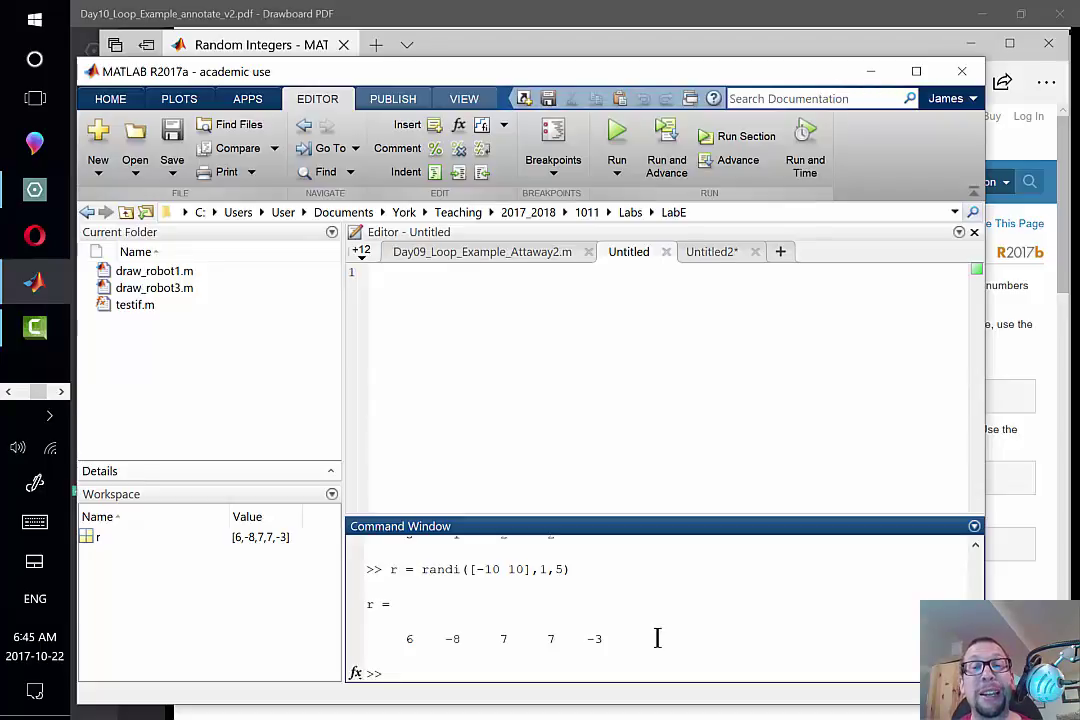
Rerun randi([-10 10],1,5) for five new random integers
key(Up)
key(Return)
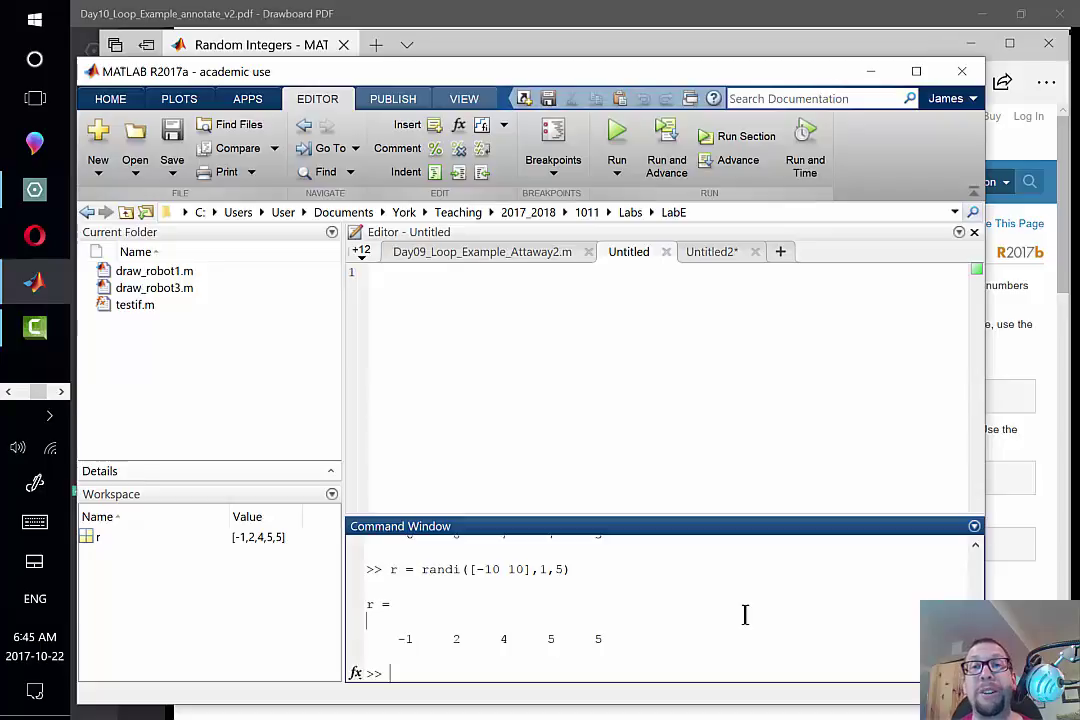
click(976, 546)
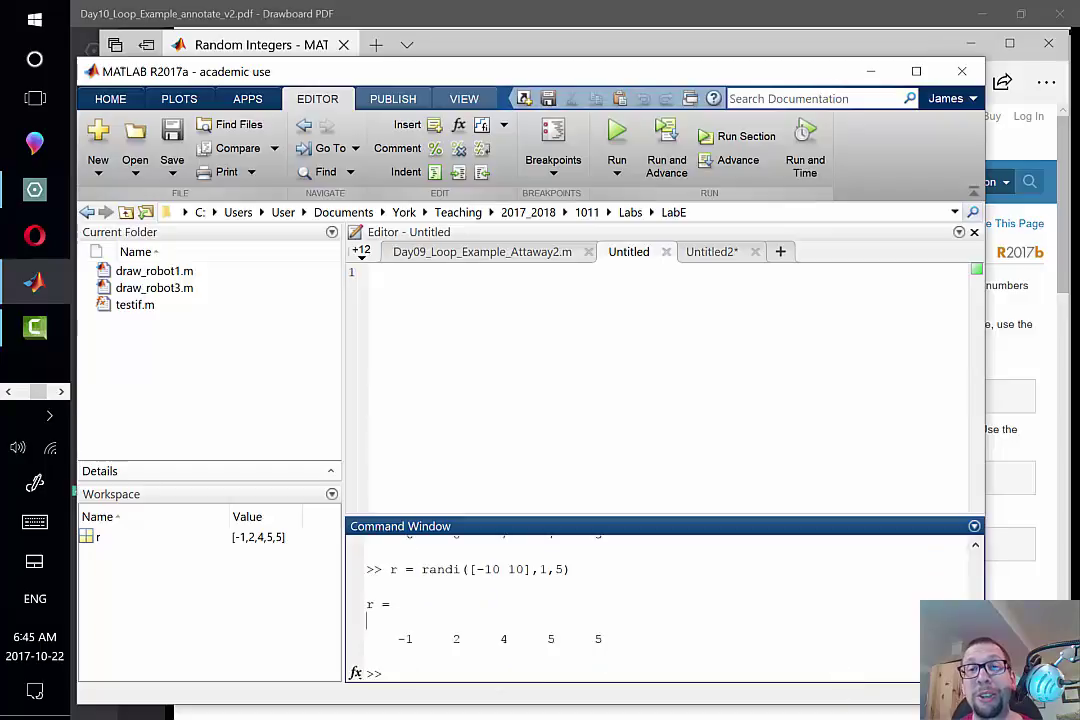
Change the last argument to 1 and run randi([-10 10],1,1) twice, ending with r = -1
key(Up)
key(Right)
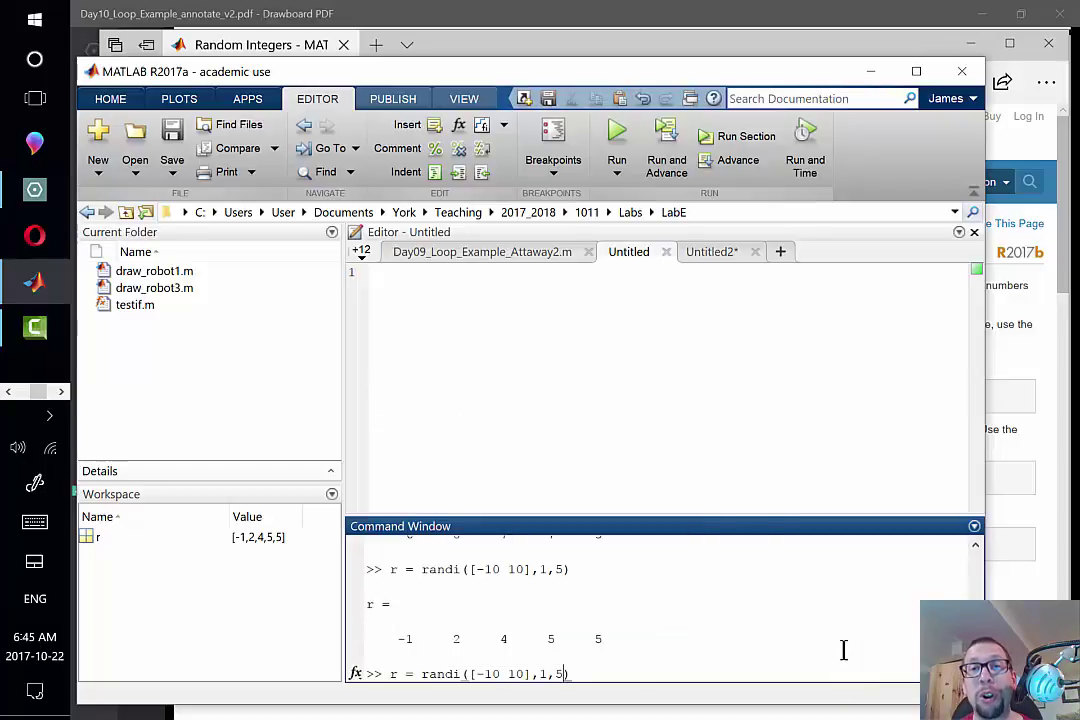
key(Left)
key(BackSpace)
text(1)
key(Return)
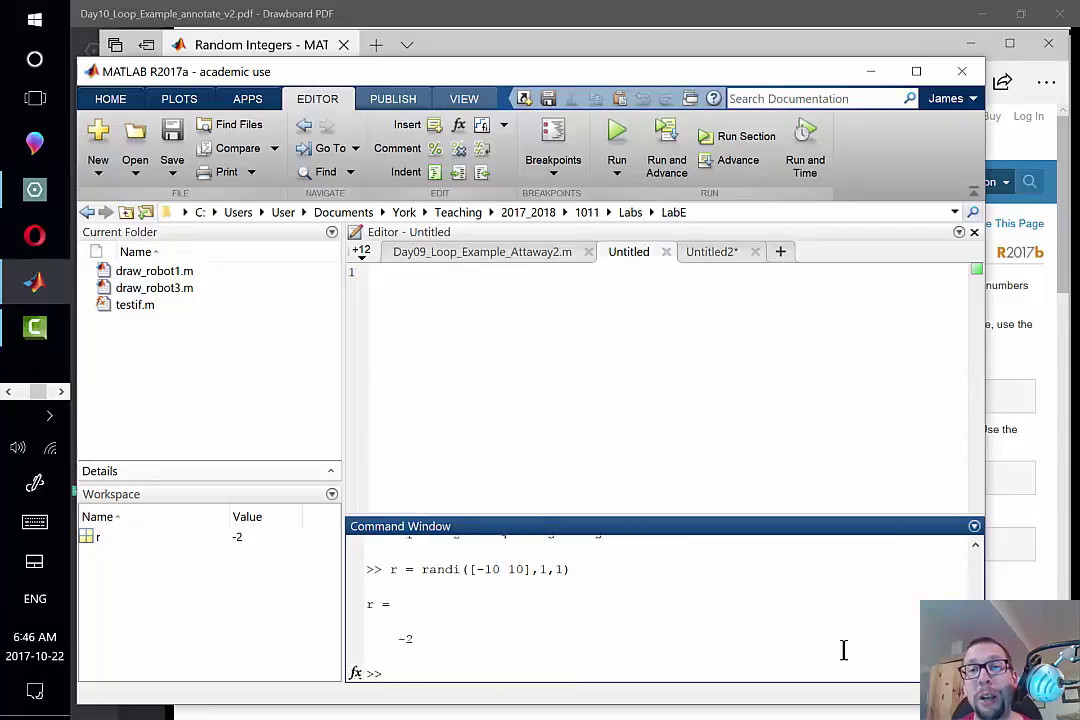
key(Up)
key(Return)
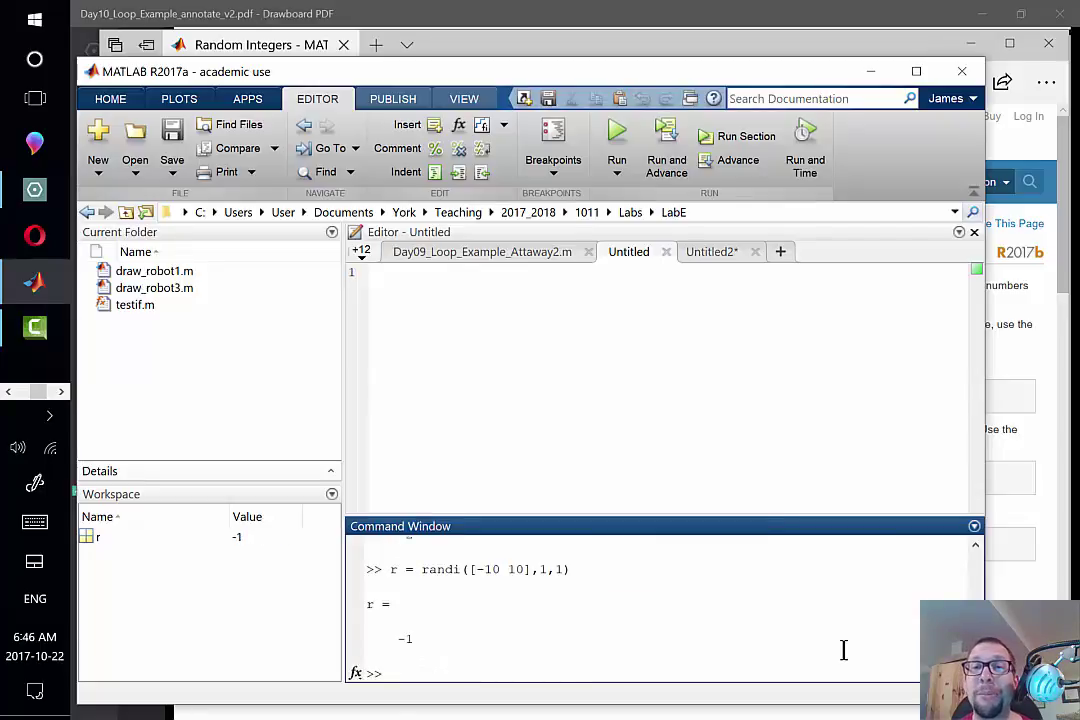